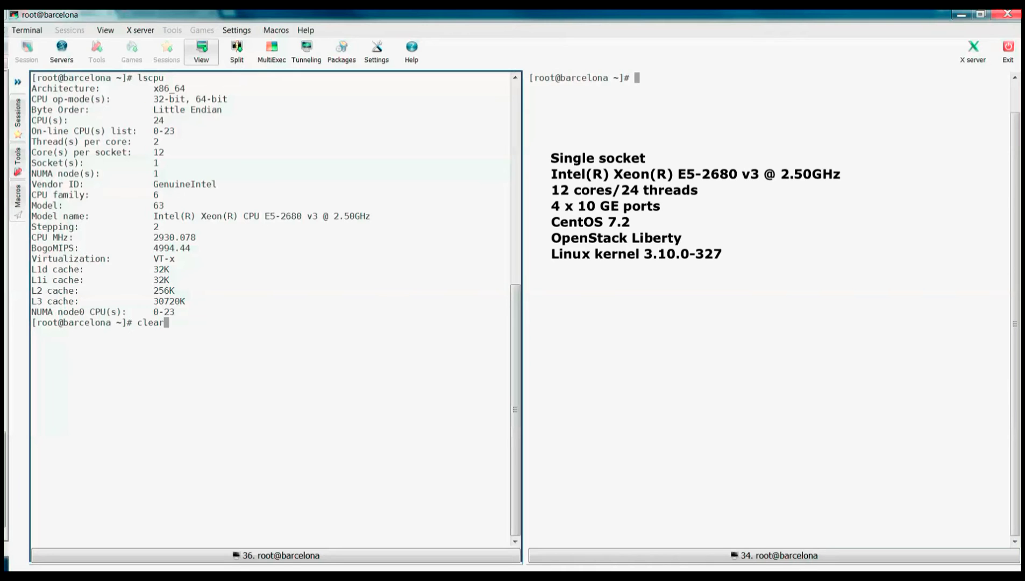
List the 10-Gigabit SFP NICs and show the CentOS, kernel and Open vSwitch versions.
key(Return)
text(lspci | grep SFP)
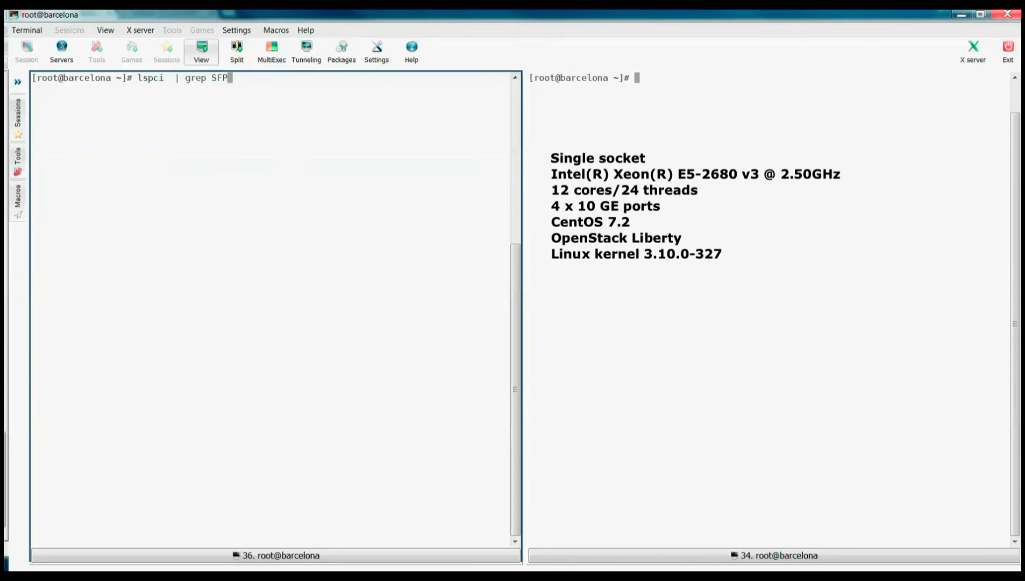
key(Return)
text(clear)
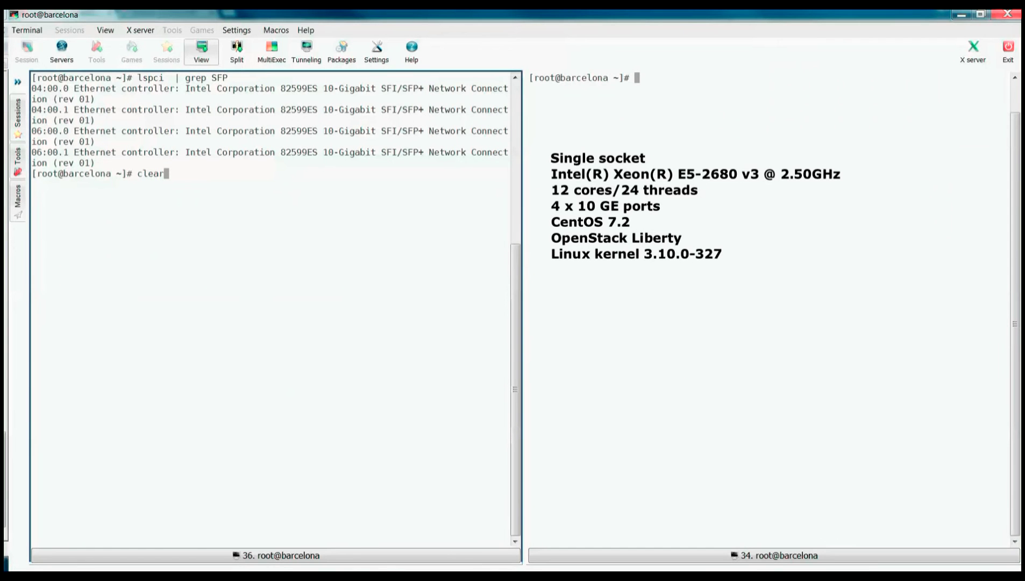
key(Return)
text(cat /etc/centos-release)
key(Return)
text(uname -r)
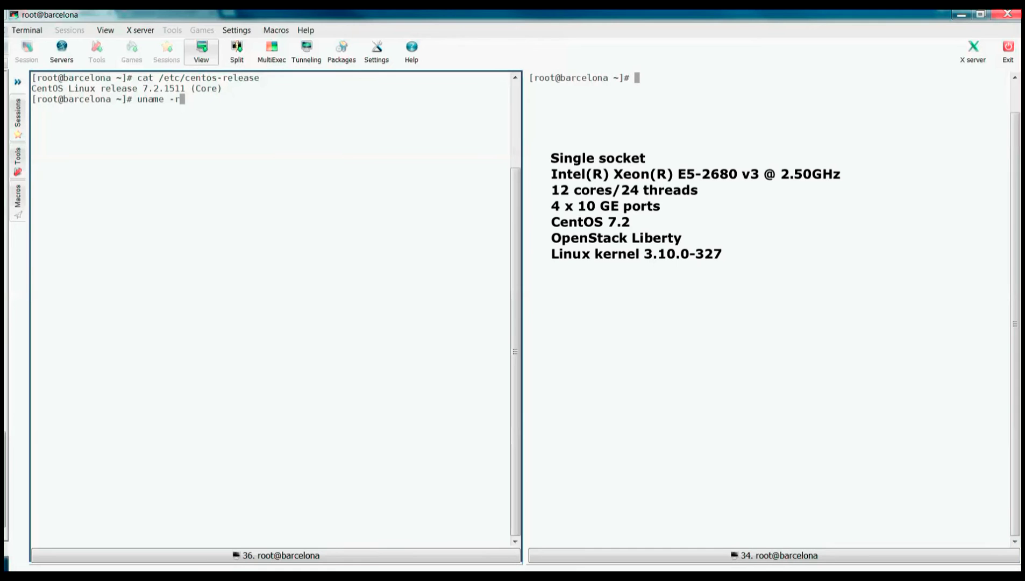
key(Return)
text(ovs-vsctl --version)
key(Return)
text(clear)
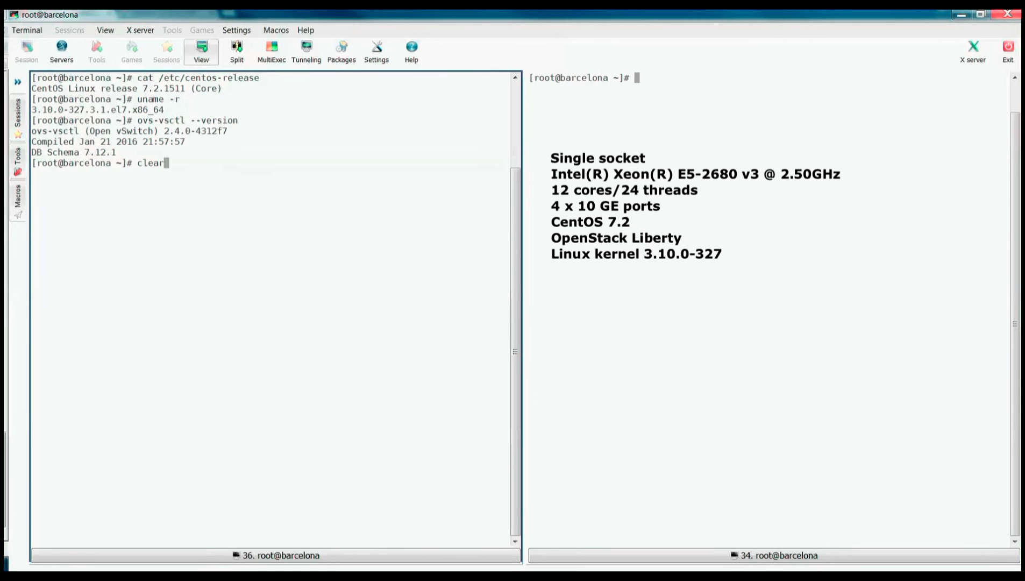
Check repositories, fast-path settings (cores 1-2, threads 13-14) and the 4-vCPU radware flavor.
key(Return)
text(# Openstack configuration)
key(Return)
text(yum repolist | grep -i openstack.liberty)
key(Return)
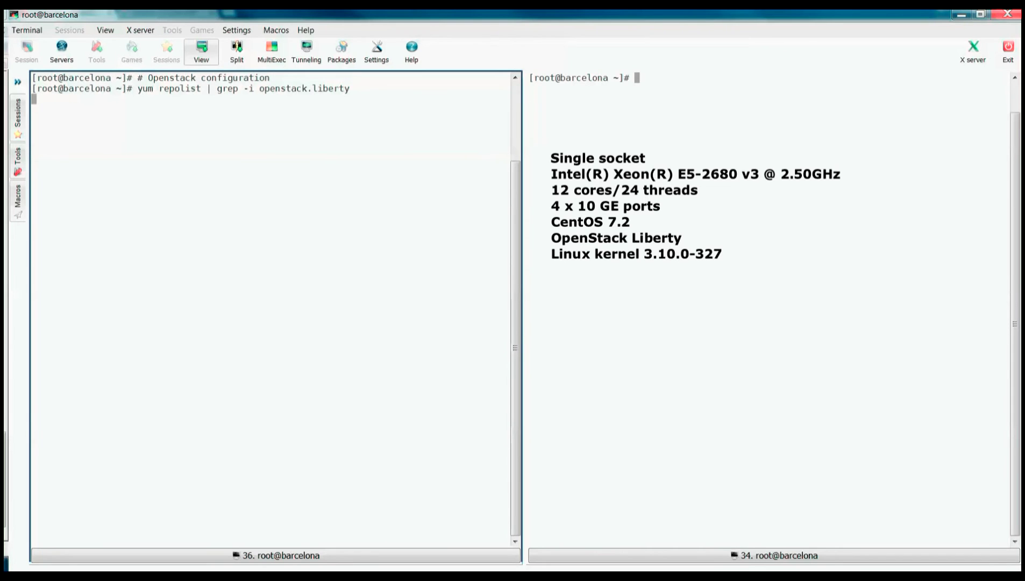
text(grep -rv \#  /etc/neutron  | grep mechanism_drivers)
key(Return)
text(##fast-path configuration)
key(Return)
text(grep -o '^[^#]*' /usr/local/etc/fast-path.env)
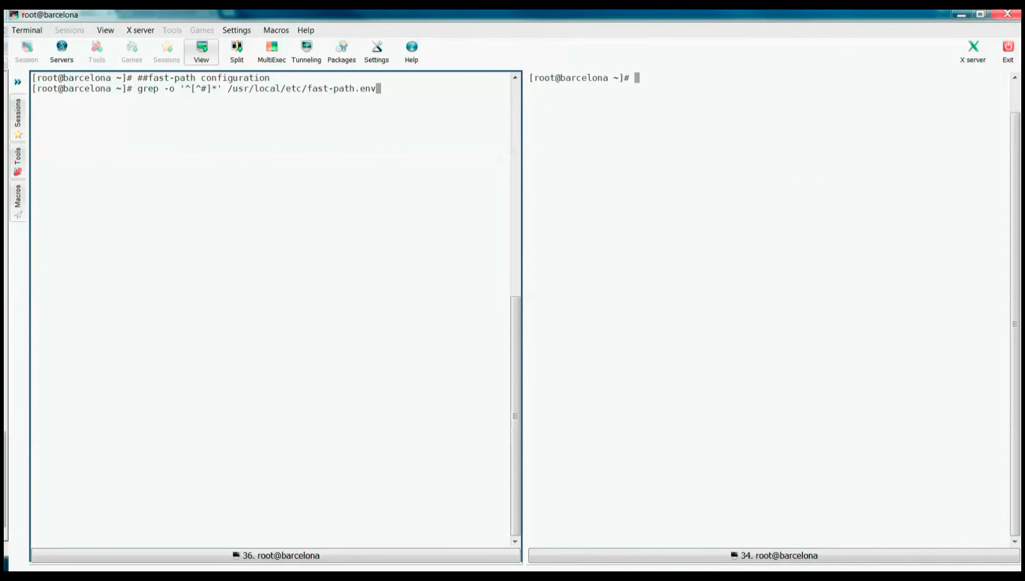
key(Return)
text(clear)
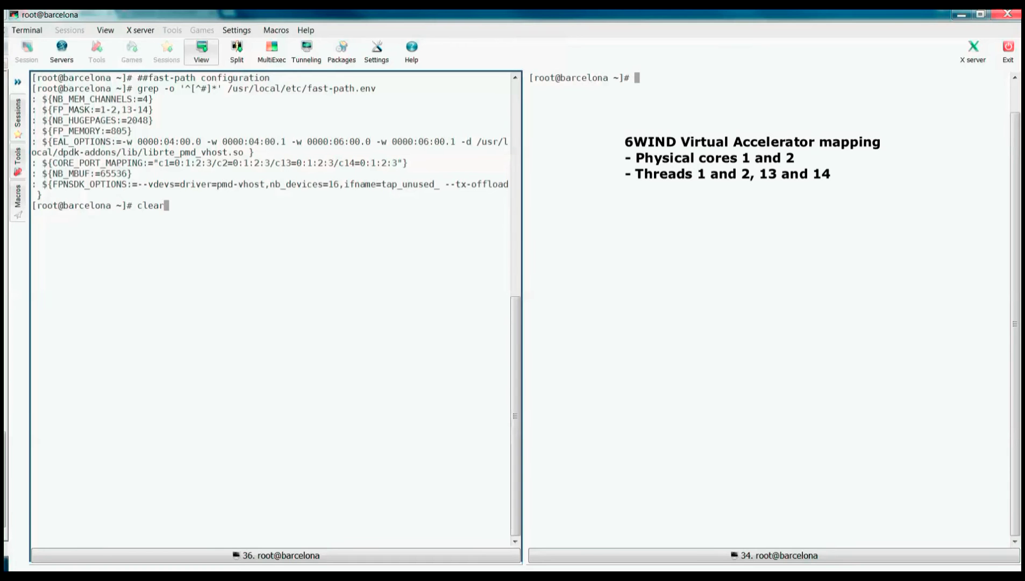
key(Return)
text(nova flavor-show 19468ef7-a9bd-4d79-844c-51f0f2938bd2)
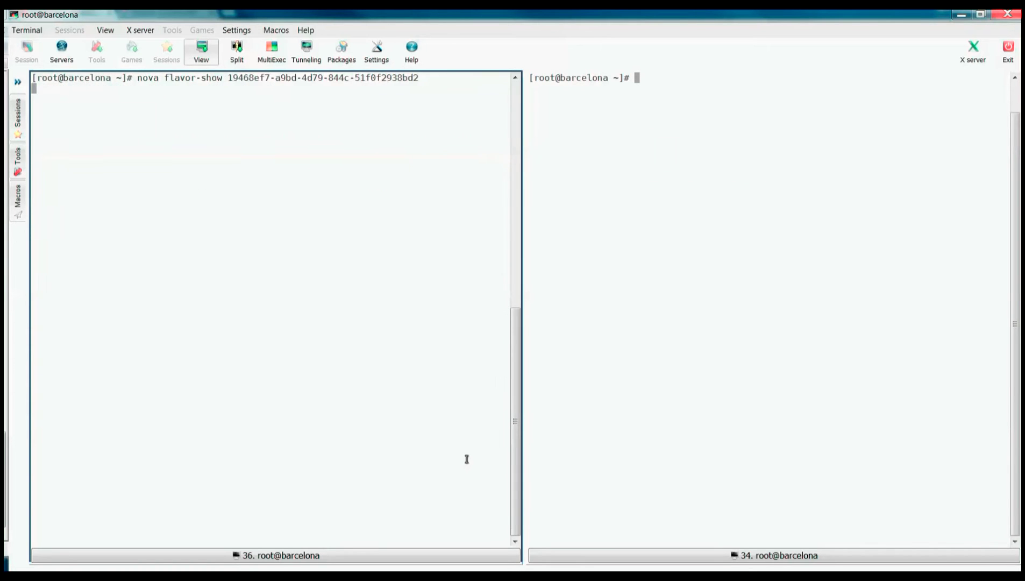
key(Return)
text(clear)
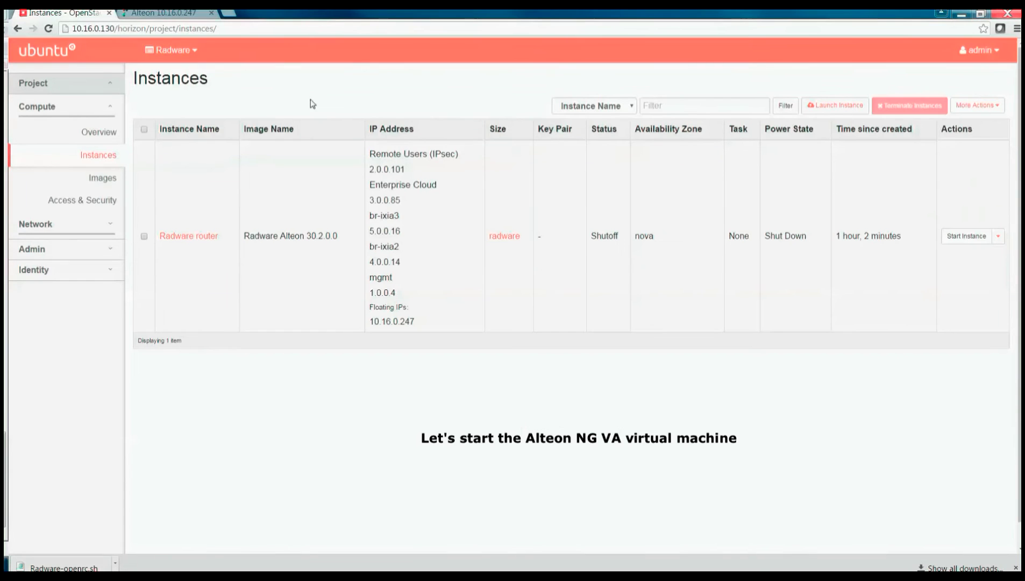
Start the Radware router instance from the Project > Instances list.
click(144, 236)
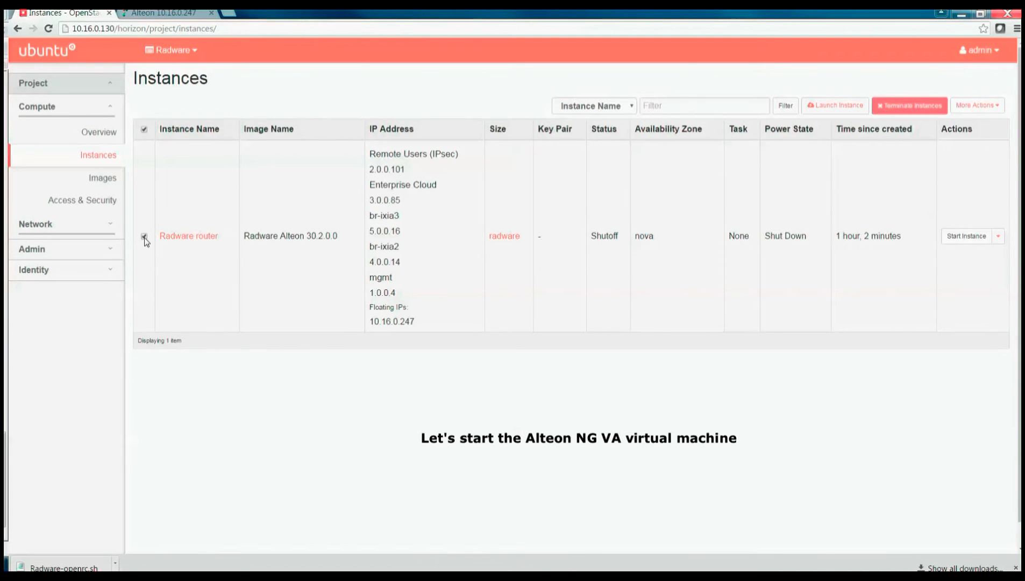
click(966, 236)
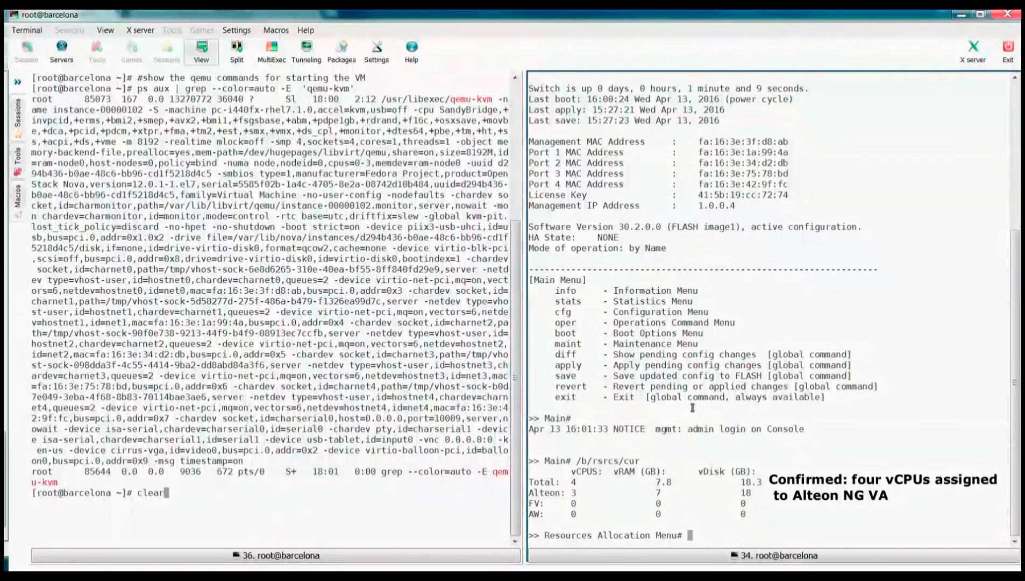
text(/c/)
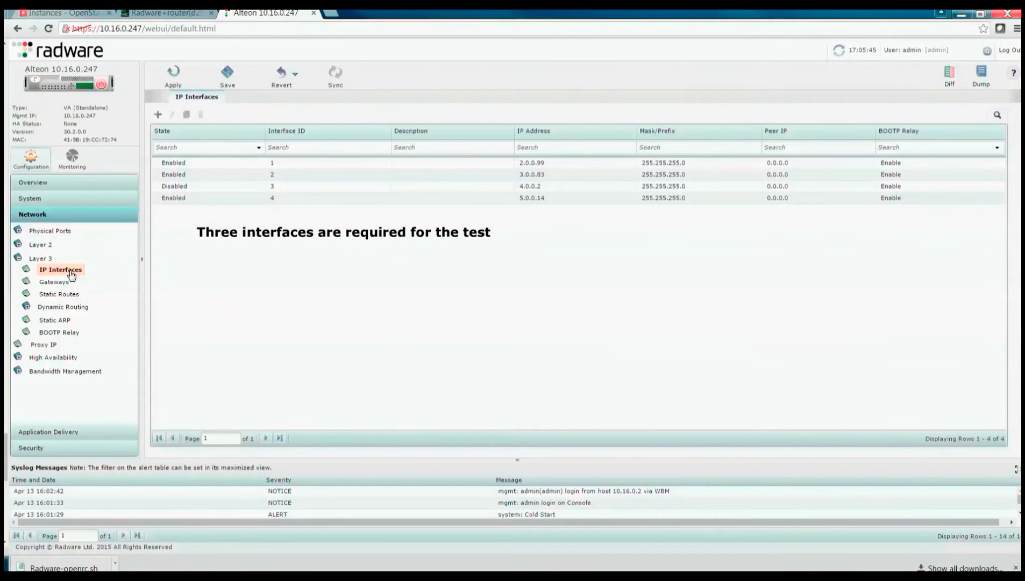
Browse Alteon virtual server 1 (2.0.0.98, HTTP) and real servers 3.0.0.1 and 5.0.0.1.
click(18, 364)
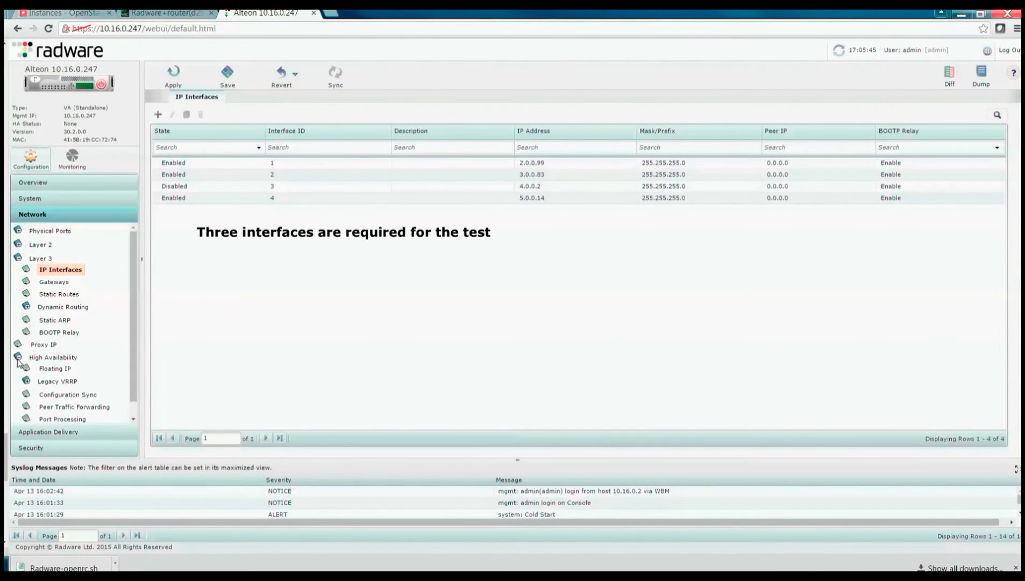
scroll(32, 376, down, 1)
click(48, 431)
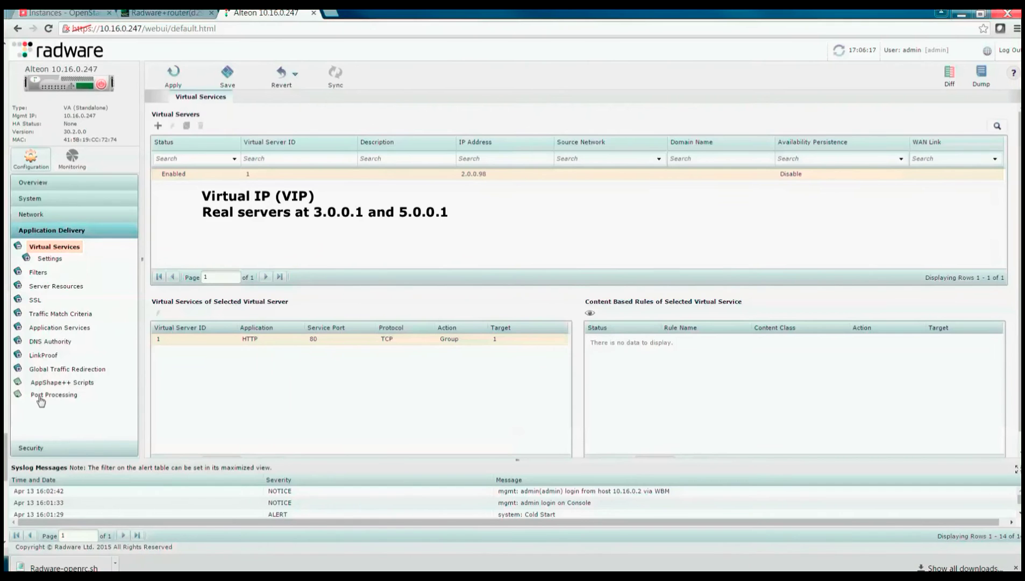
click(56, 285)
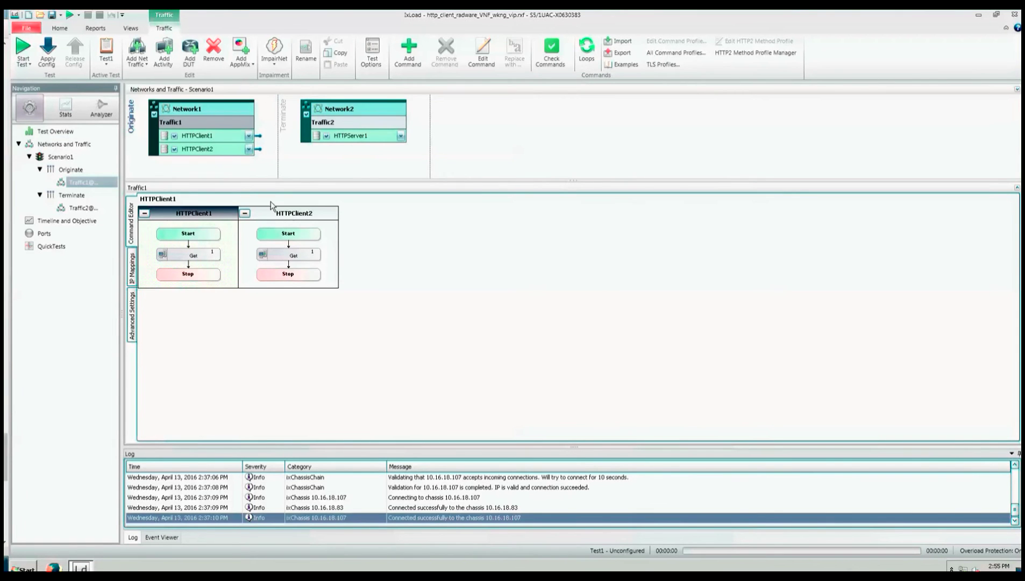
Inspect the Network1, HTTPServer1 and Network2 settings, then start the IxLoad test.
click(218, 112)
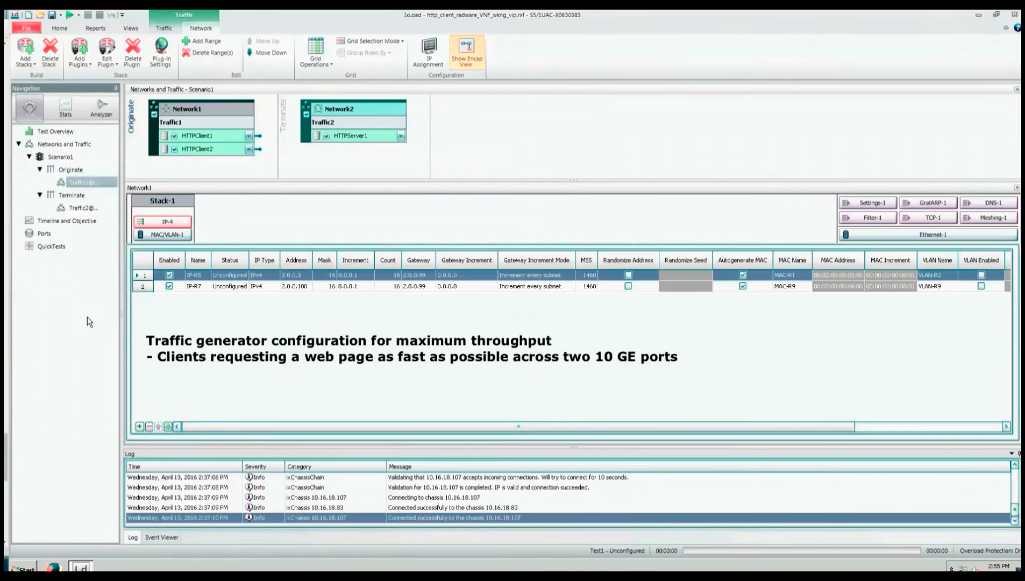
click(349, 135)
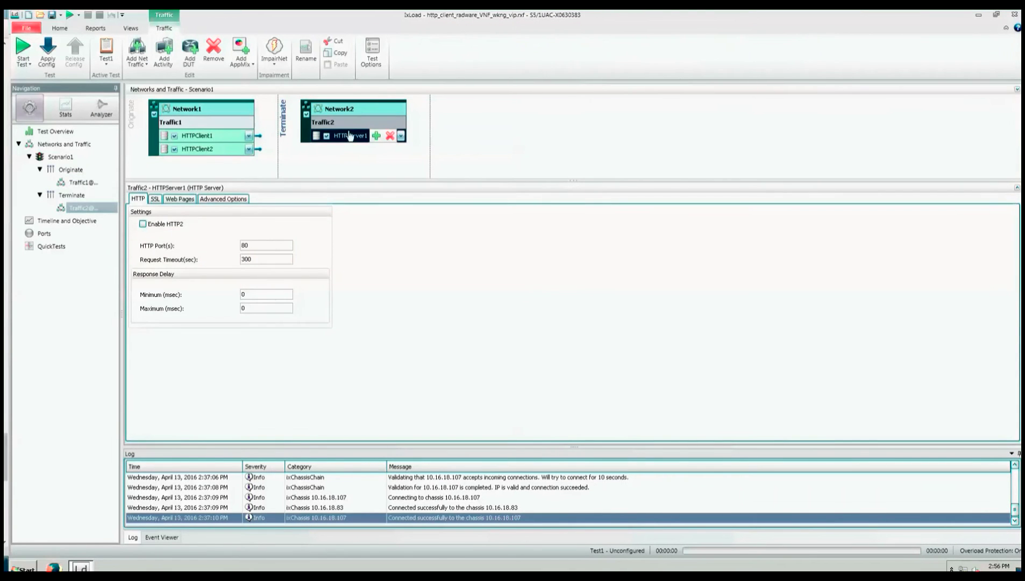
click(362, 111)
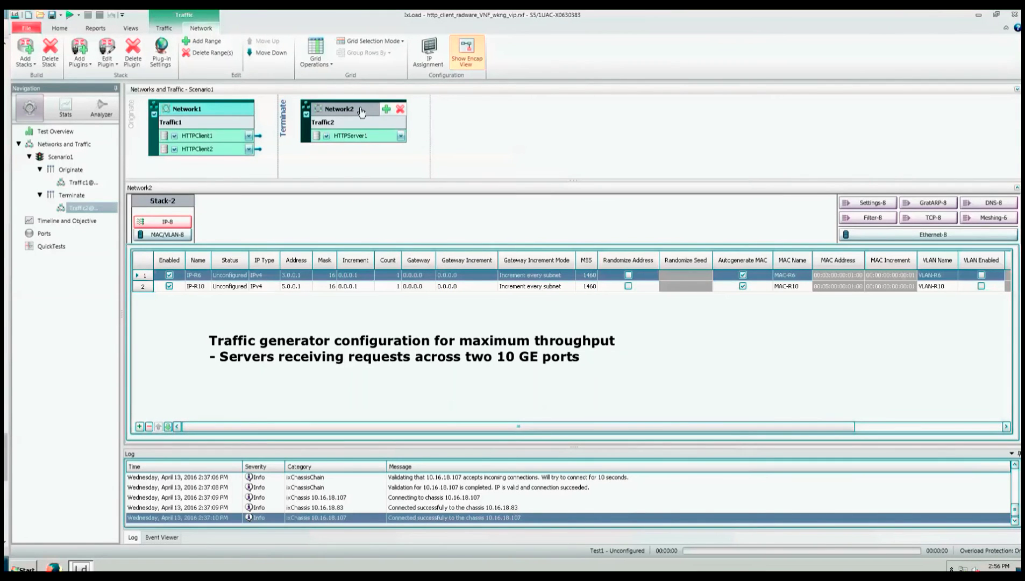
click(71, 15)
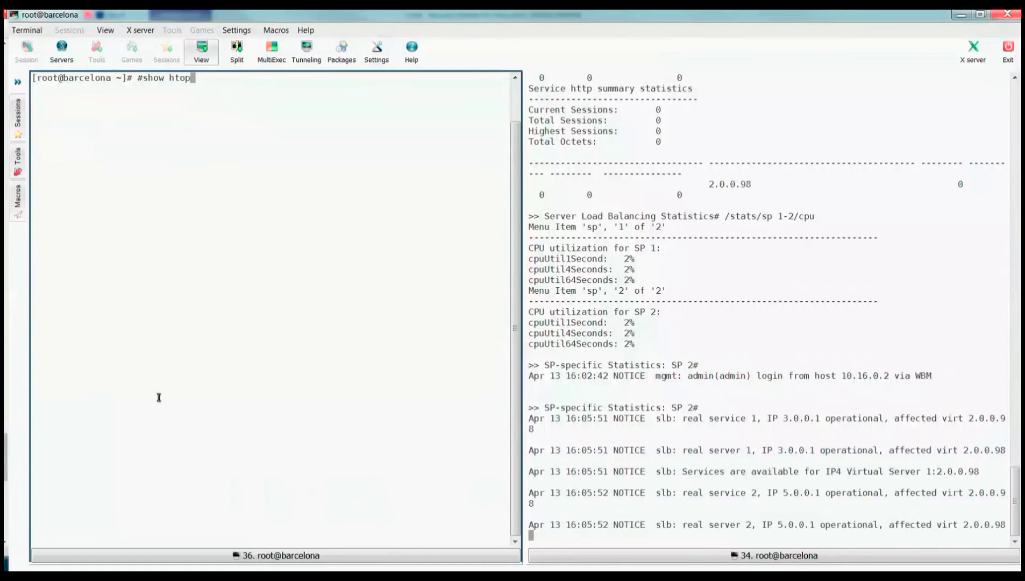
text(htop)
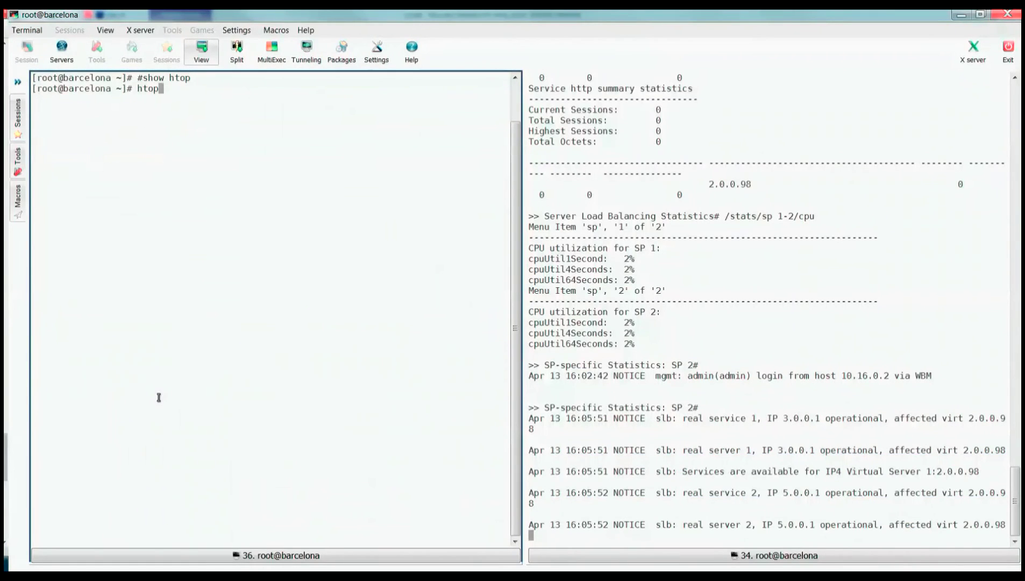
Launch htop on the hypervisor and show the Alteon software license with /info/swkey.
key(Return)
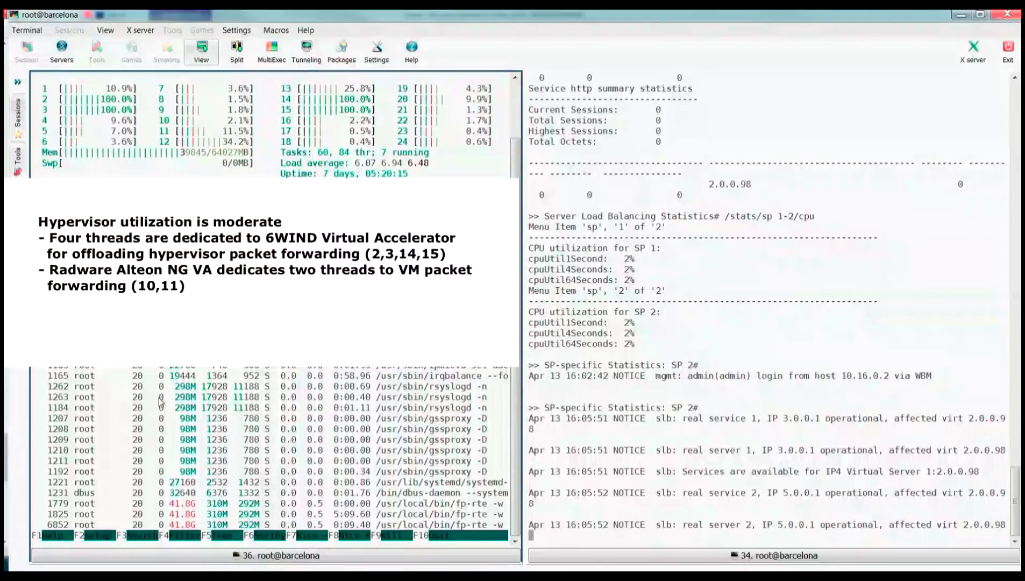
click(843, 478)
key(Return)
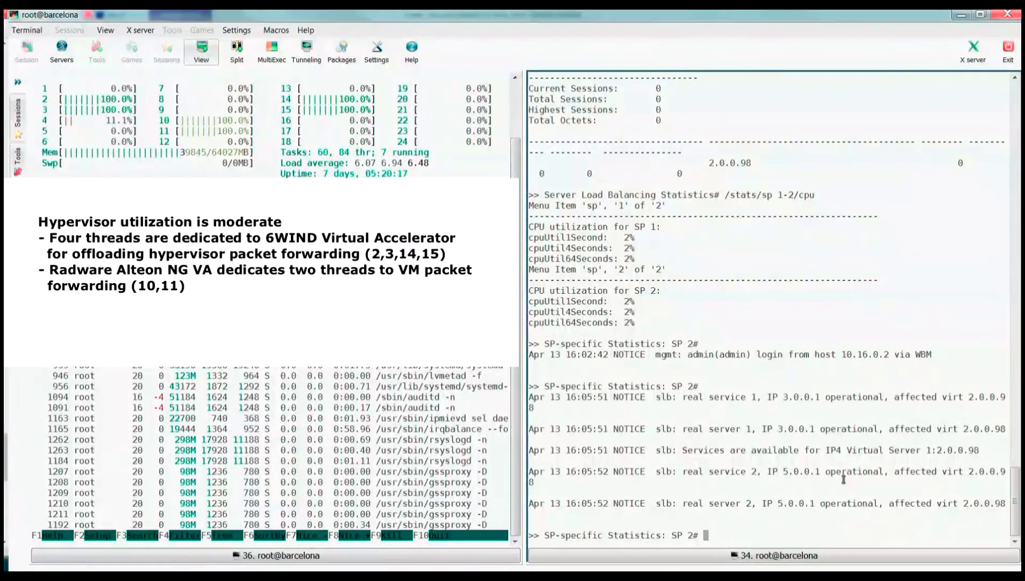
text(/)
text(inf)
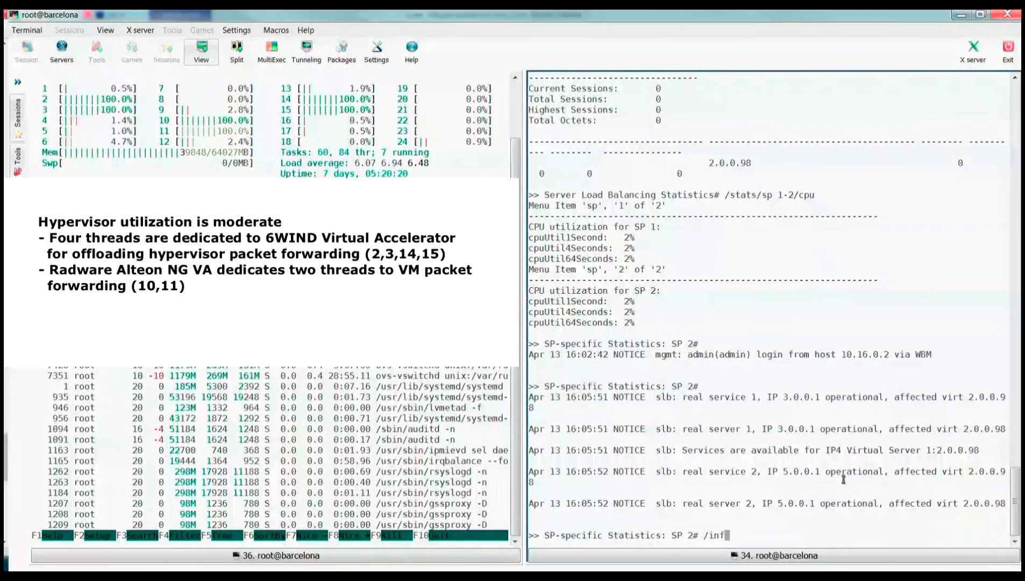
text(o/s)
text(wkey)
key(Return)
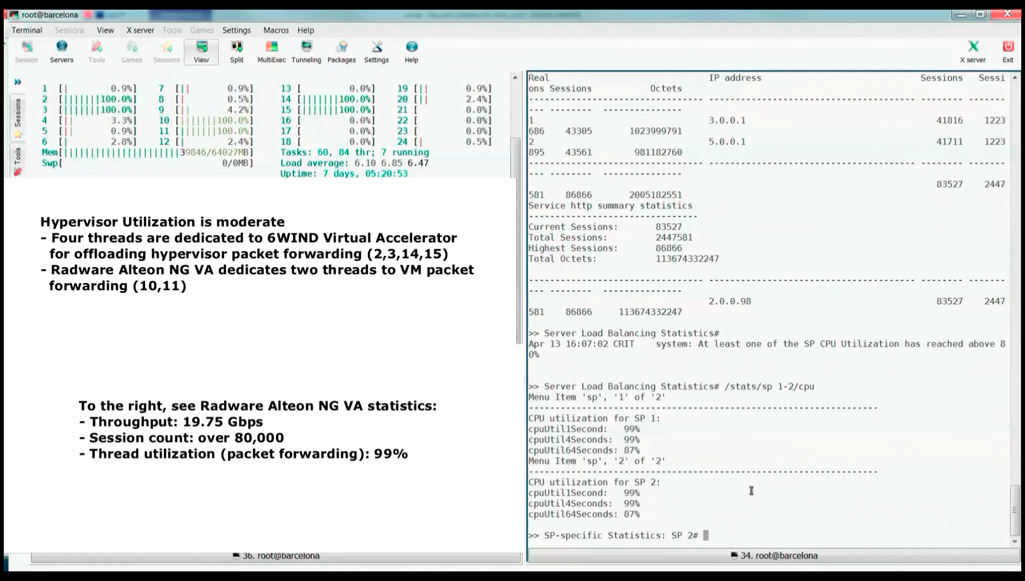
Show Alteon SP CPU at 99% and fast-path core usage at 75–88% busy.
key(Up)
key(Return)
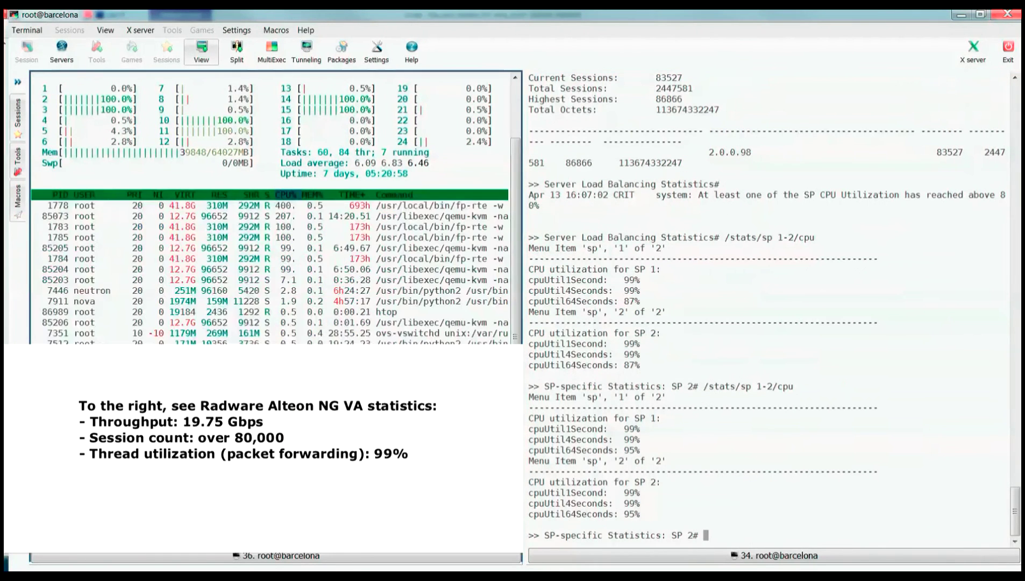
key(Return)
text(fp-cpu-usage)
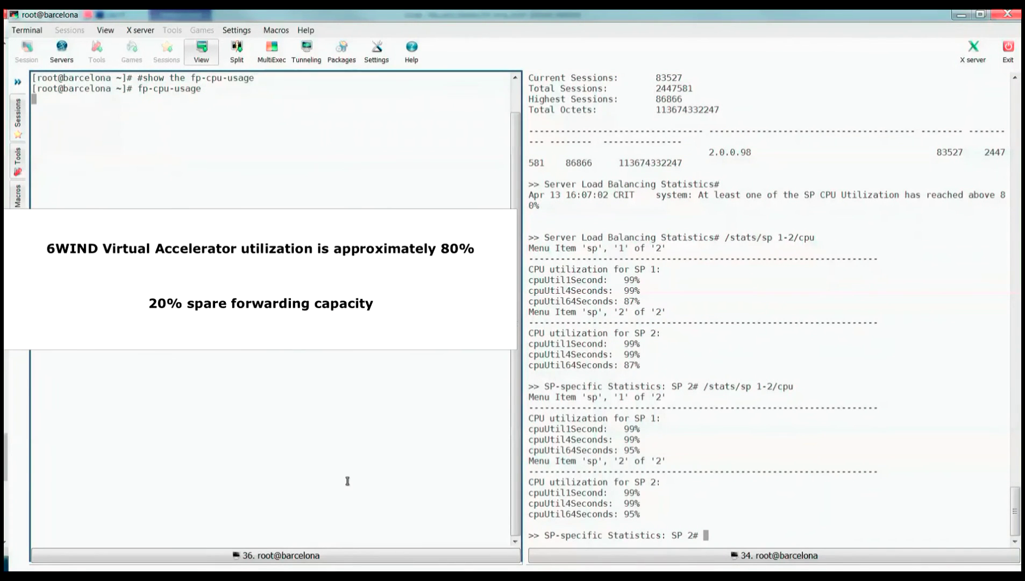
key(Return)
text(clear)
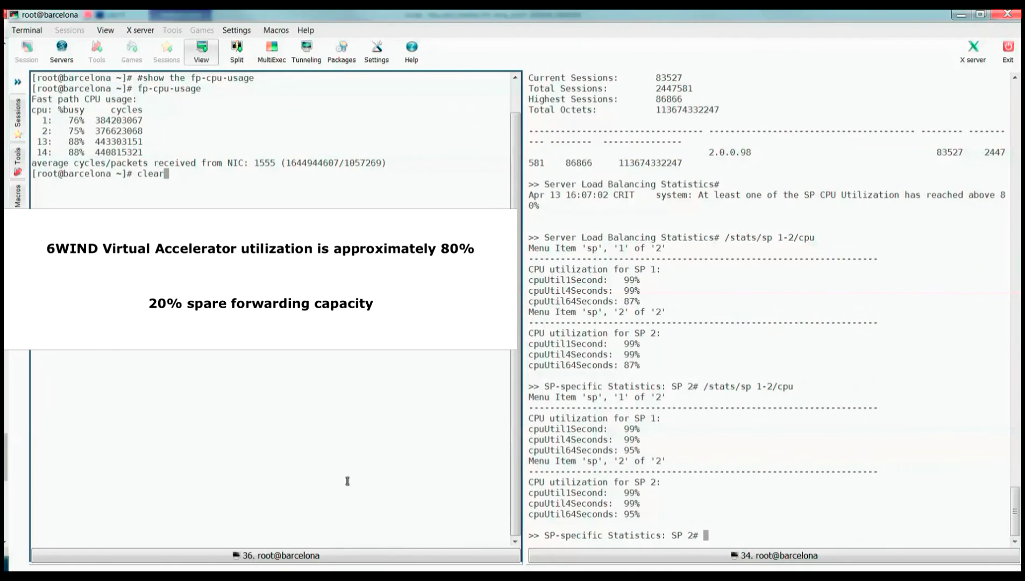
click(819, 485)
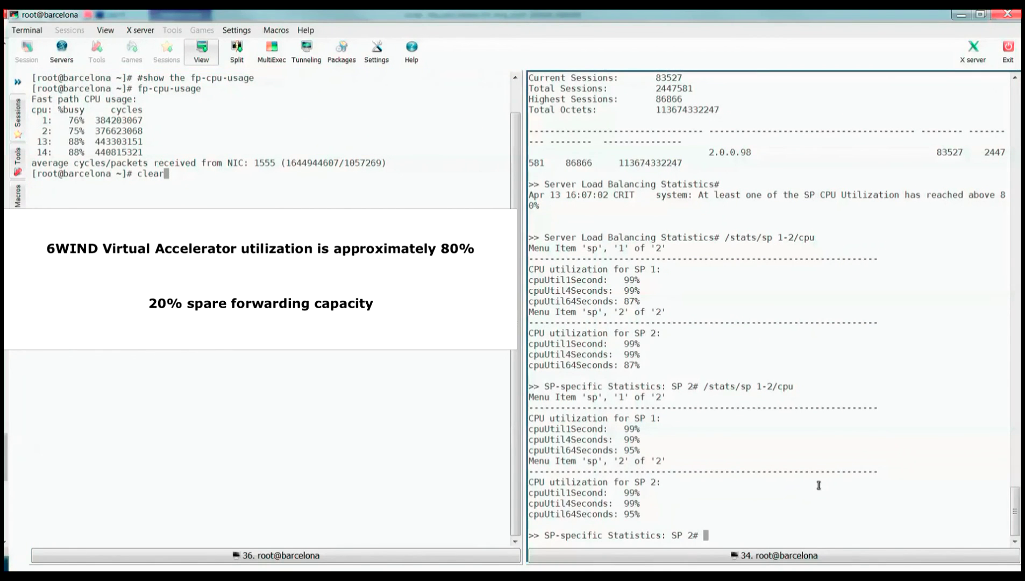
text(/stats/sp 1-2/cpu)
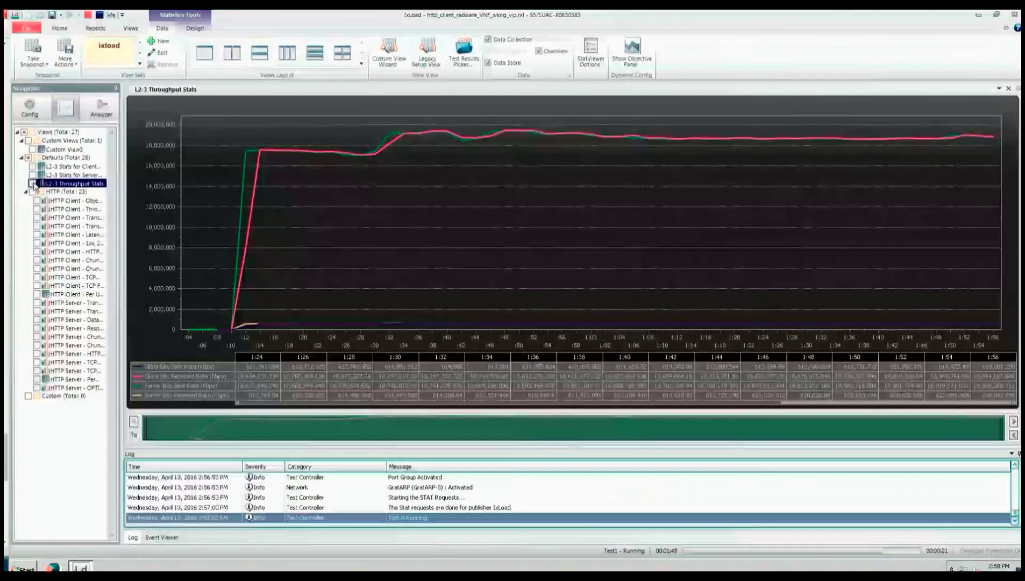